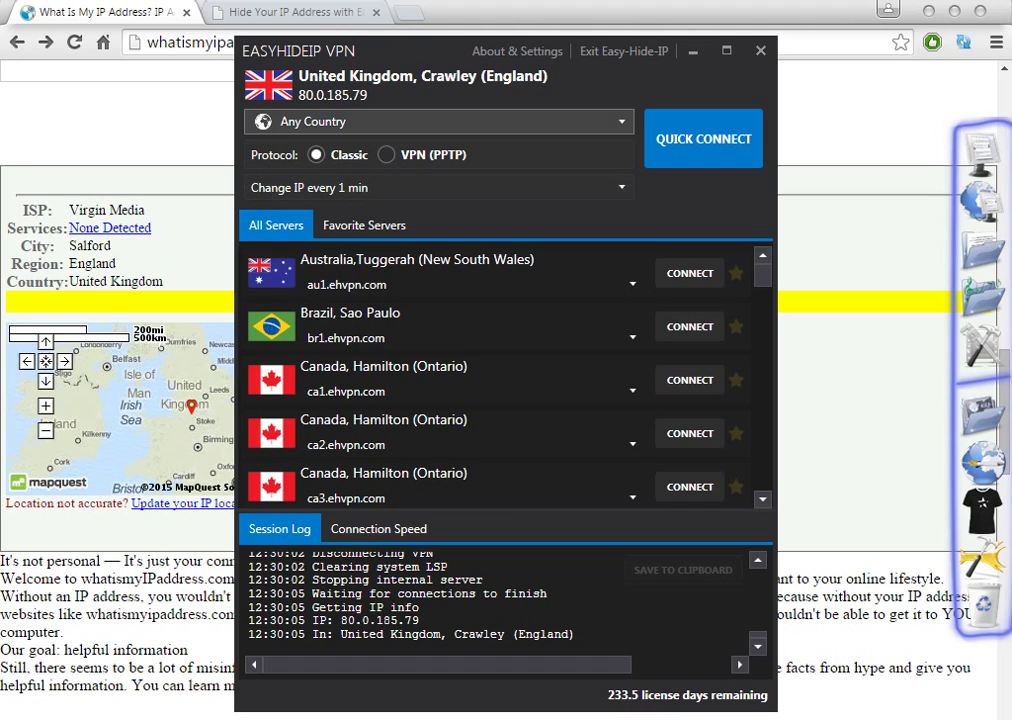
{"action": "left_click", "coordinate": [438, 121]}
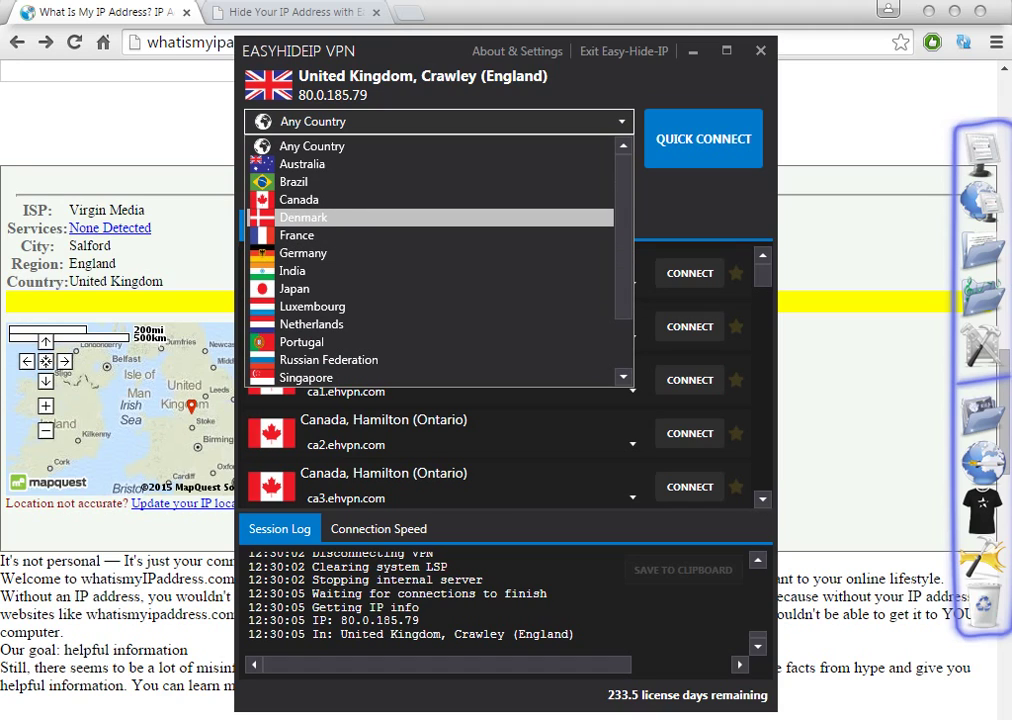
{"action": "scroll", "coordinate": [430, 270], "scroll_direction": "down", "scroll_amount": 1}
{"action": "scroll", "coordinate": [430, 270], "scroll_direction": "down", "scroll_amount": 1}
{"action": "scroll", "coordinate": [430, 270], "scroll_direction": "up", "scroll_amount": 2}
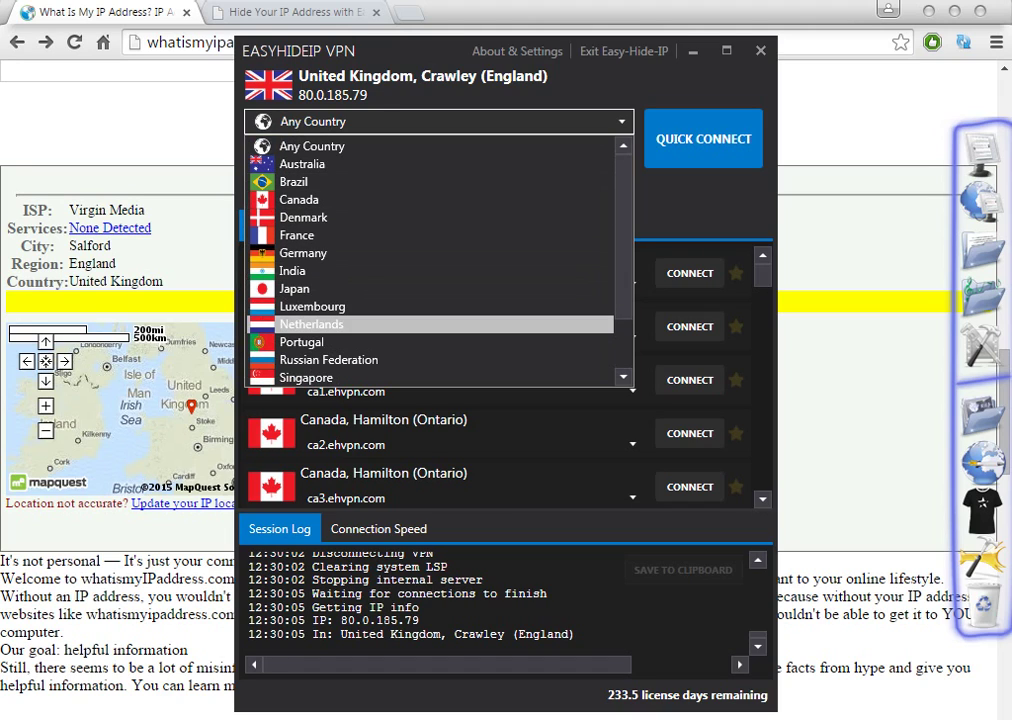
{"action": "left_click", "coordinate": [312, 306]}
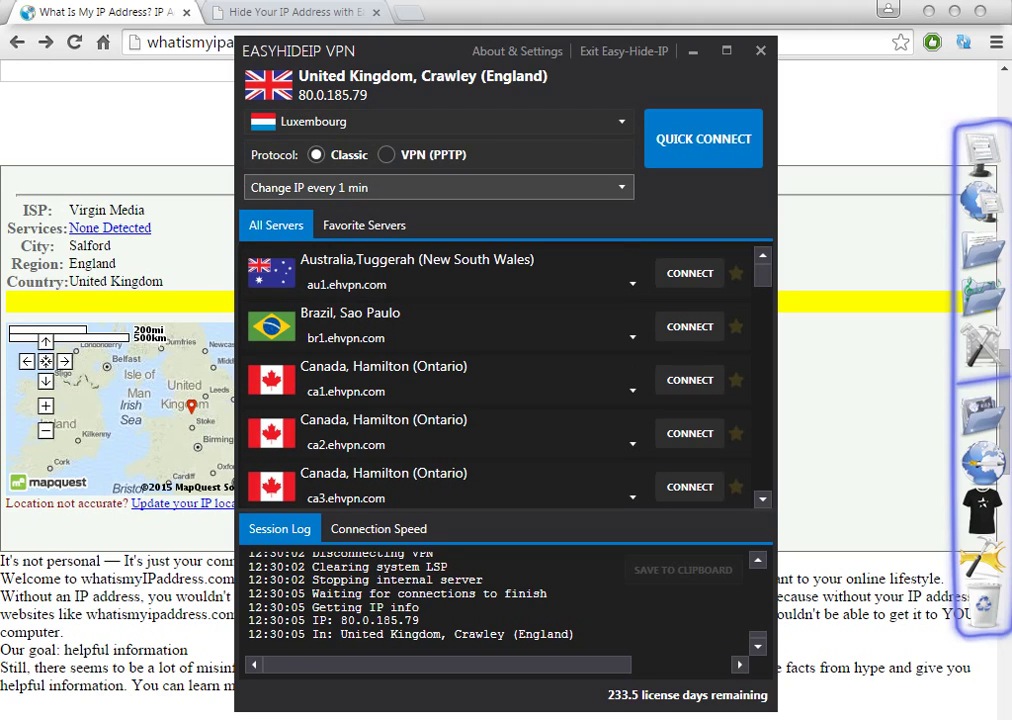
{"action": "scroll", "coordinate": [500, 400], "scroll_direction": "down", "scroll_amount": 2}
{"action": "scroll", "coordinate": [500, 400], "scroll_direction": "down", "scroll_amount": 2}
{"action": "scroll", "coordinate": [500, 400], "scroll_direction": "down", "scroll_amount": 3}
{"action": "scroll", "coordinate": [500, 400], "scroll_direction": "down", "scroll_amount": 3}
{"action": "scroll", "coordinate": [500, 400], "scroll_direction": "down", "scroll_amount": 3}
{"action": "scroll", "coordinate": [500, 400], "scroll_direction": "down", "scroll_amount": 2}
{"action": "scroll", "coordinate": [500, 400], "scroll_direction": "up", "scroll_amount": 2}
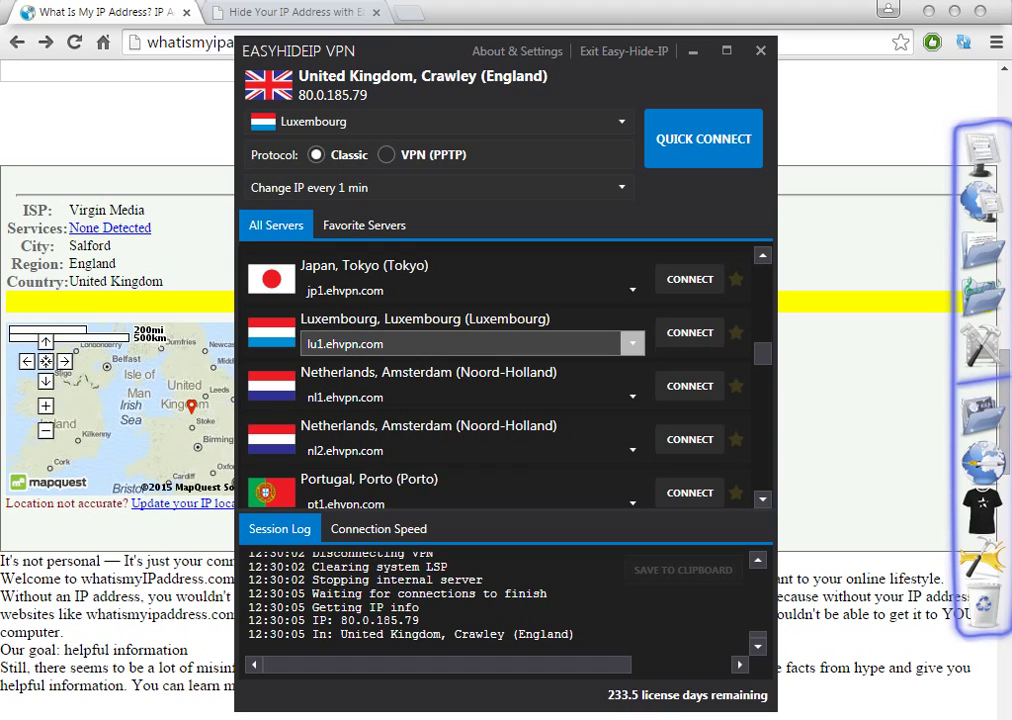
{"action": "left_click", "coordinate": [632, 343]}
{"action": "key", "text": "Escape"}
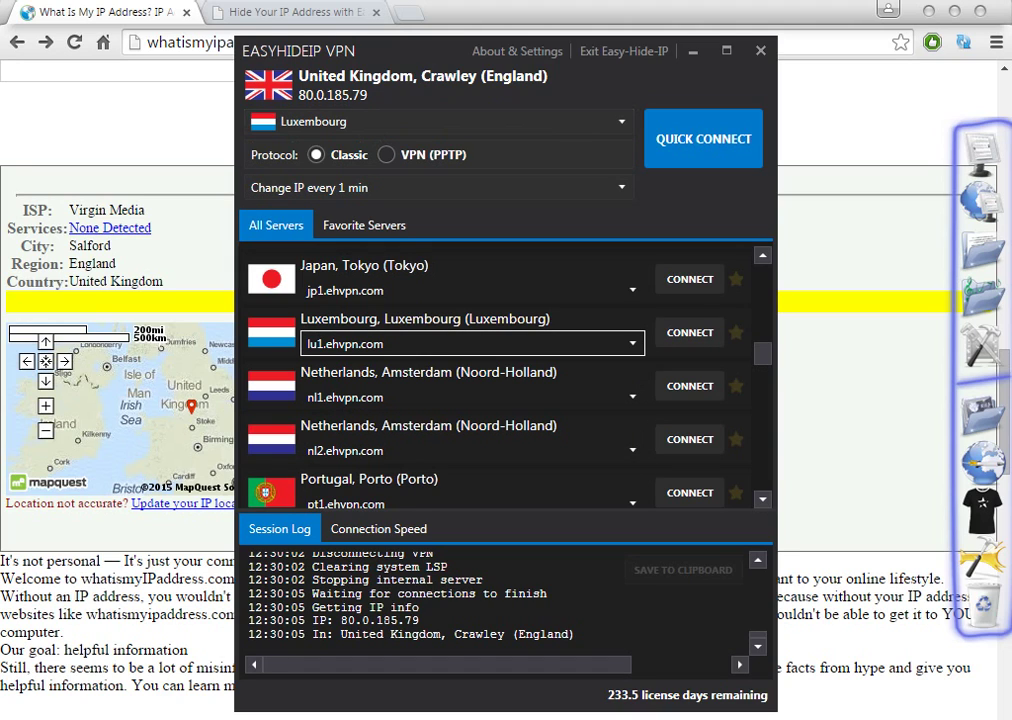
{"action": "left_click", "coordinate": [621, 121]}
{"action": "scroll", "coordinate": [430, 217], "scroll_direction": "up", "scroll_amount": 2}
{"action": "left_click", "coordinate": [430, 146]}
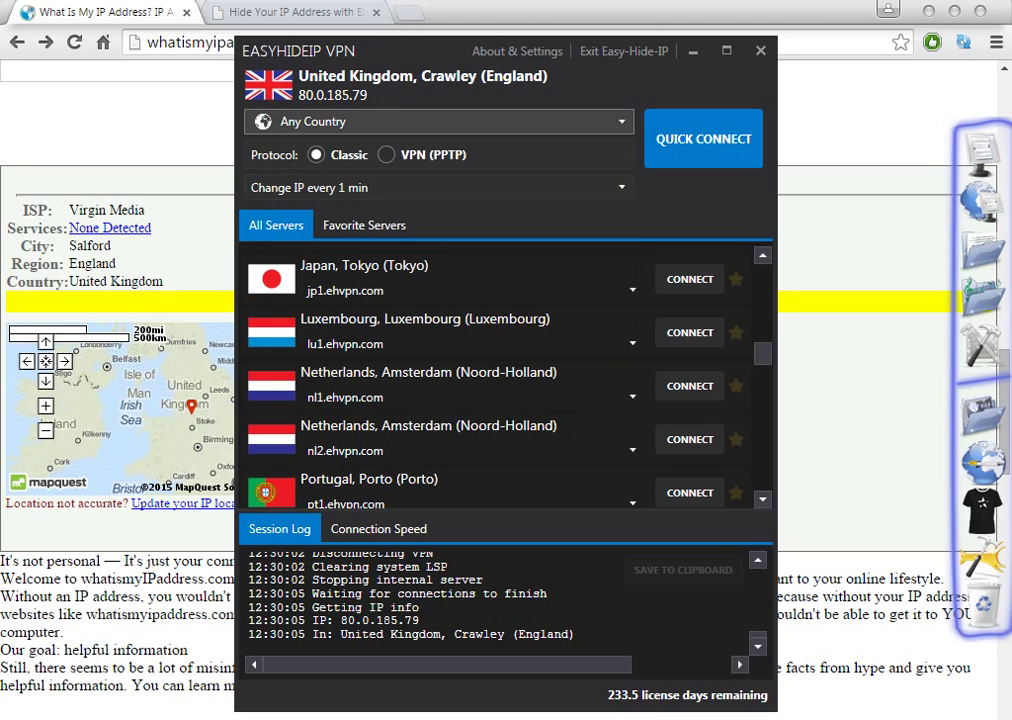
{"action": "left_click", "coordinate": [438, 187]}
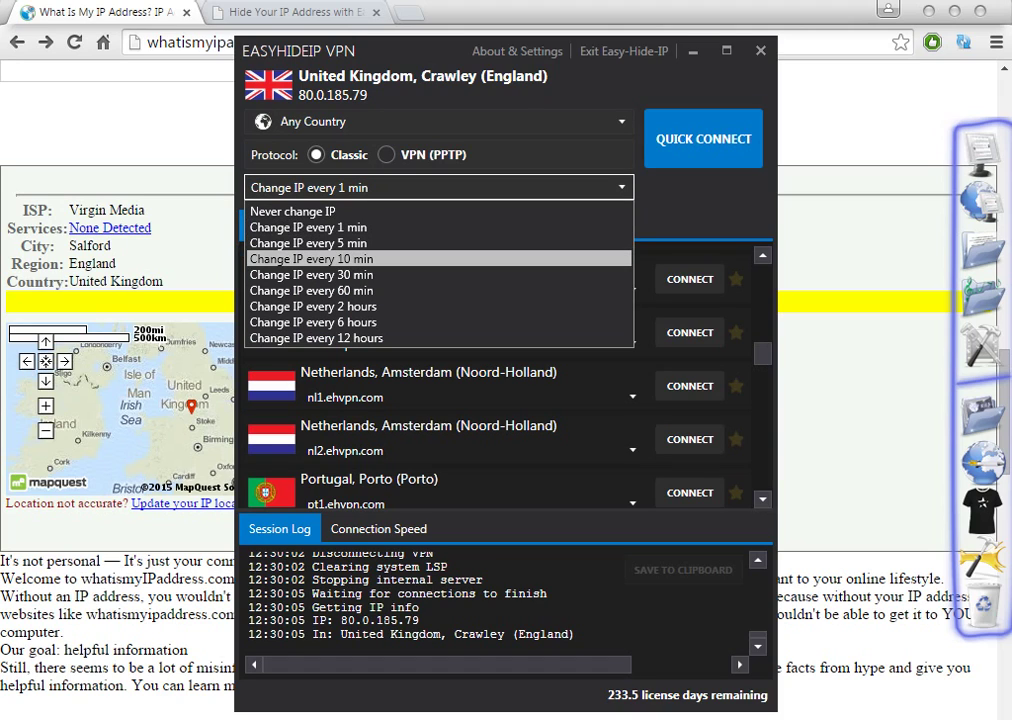
{"action": "key", "text": "Escape"}
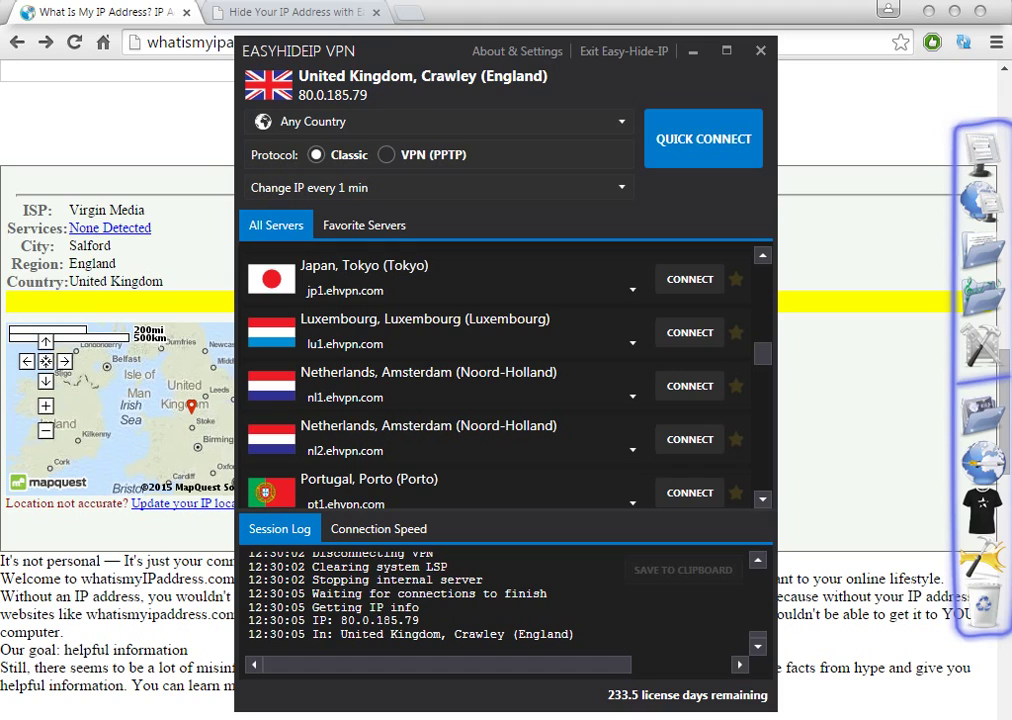
{"action": "key", "text": "alt+Down"}
{"action": "key", "text": "Up"}
{"action": "key", "text": "Return"}
Step: Choose Luxembourg as the server country in the VPN's country list
{"action": "left_click", "coordinate": [300, 121]}
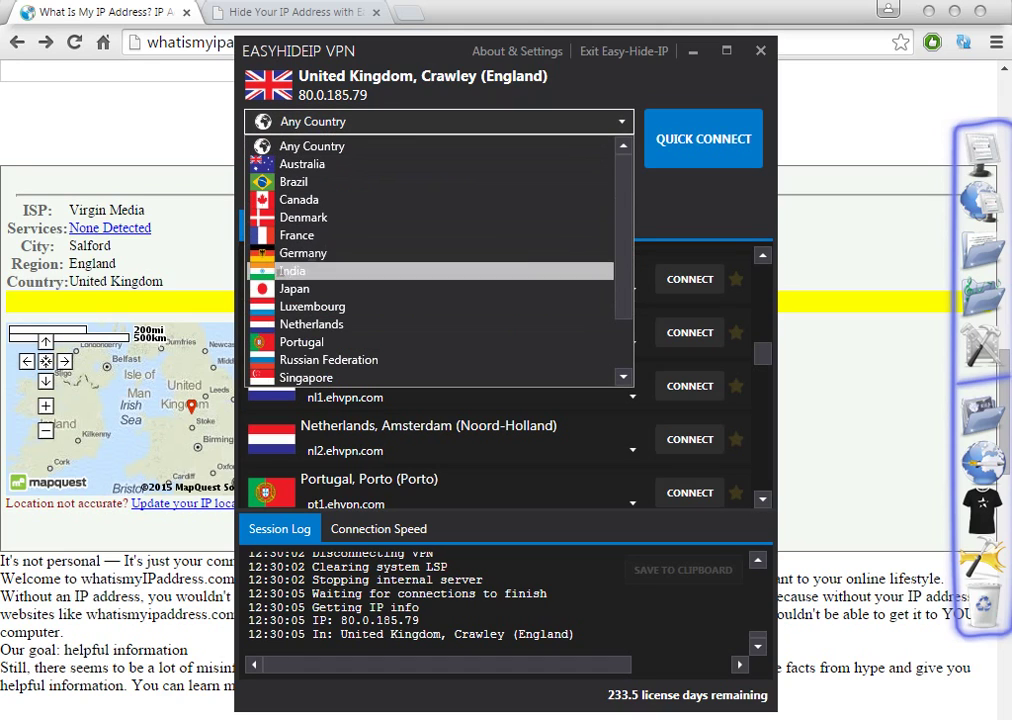
{"action": "key", "text": "Down"}
{"action": "key", "text": "Return"}
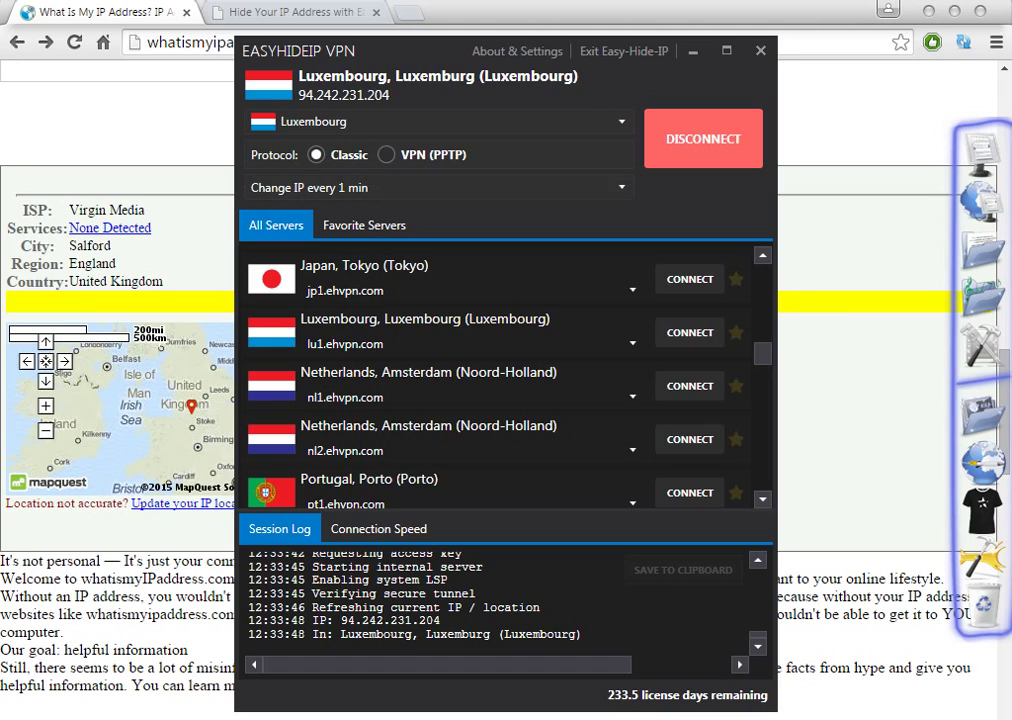
Step: Reload whatismyipaddress.com and highlight the Luxembourg location reported for 94.242.231.204
{"action": "key", "text": "F5"}
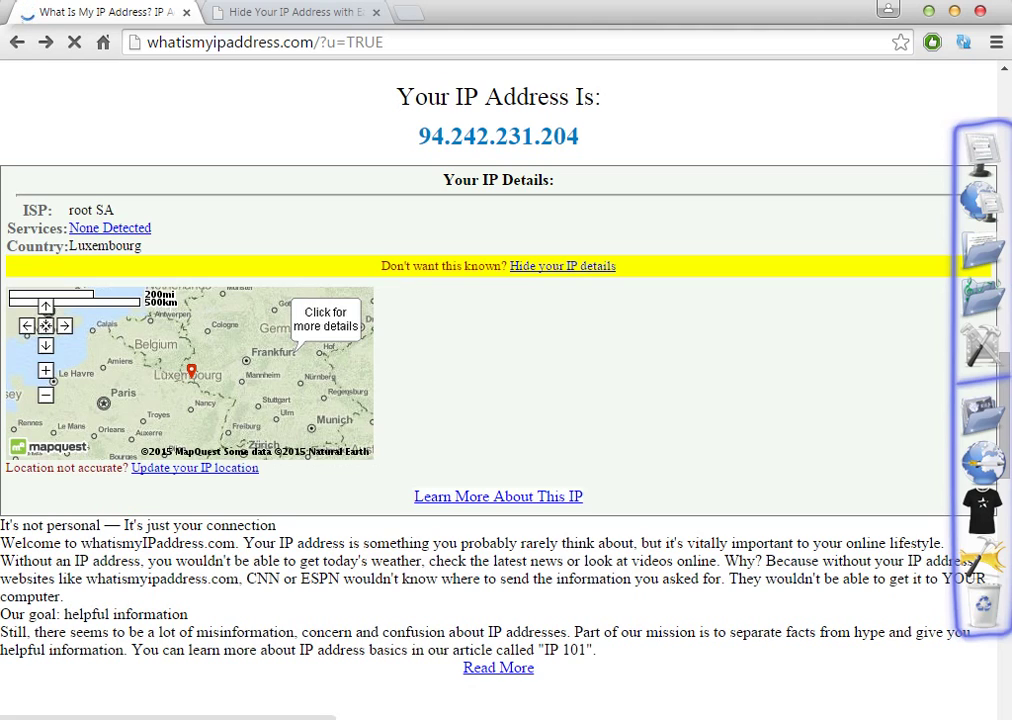
{"action": "left_click_drag", "start_coordinate": [143, 246], "coordinate": [122, 246]}
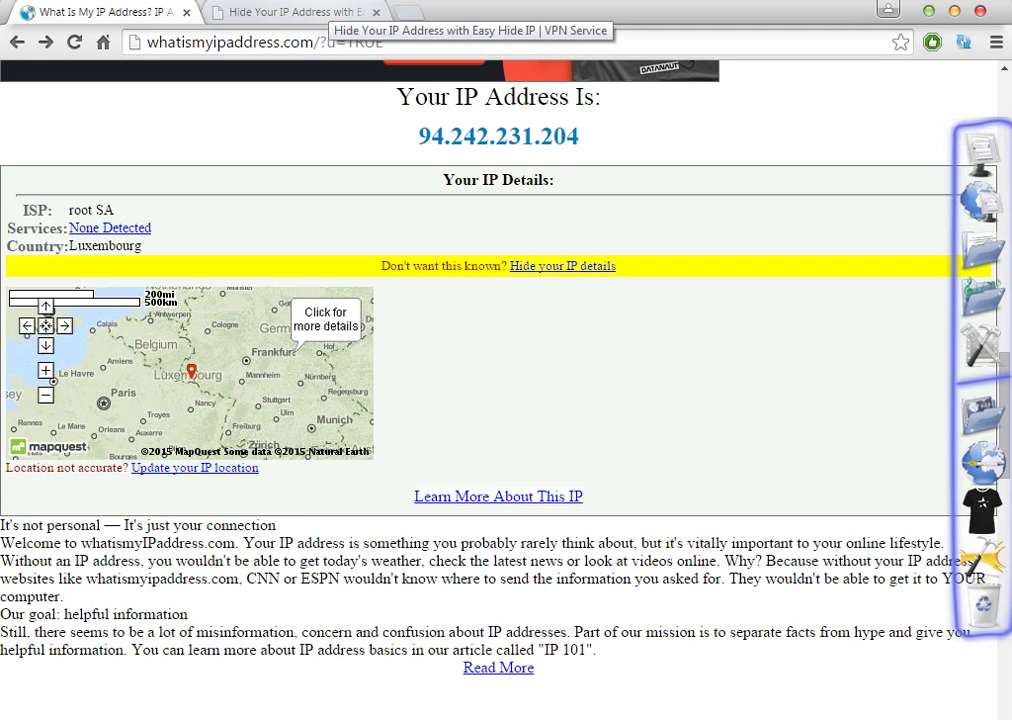
Step: Go to the 'Hide Your IP Address with Easy Hide IP' tab, scrolled to the top
{"action": "left_click", "coordinate": [300, 12]}
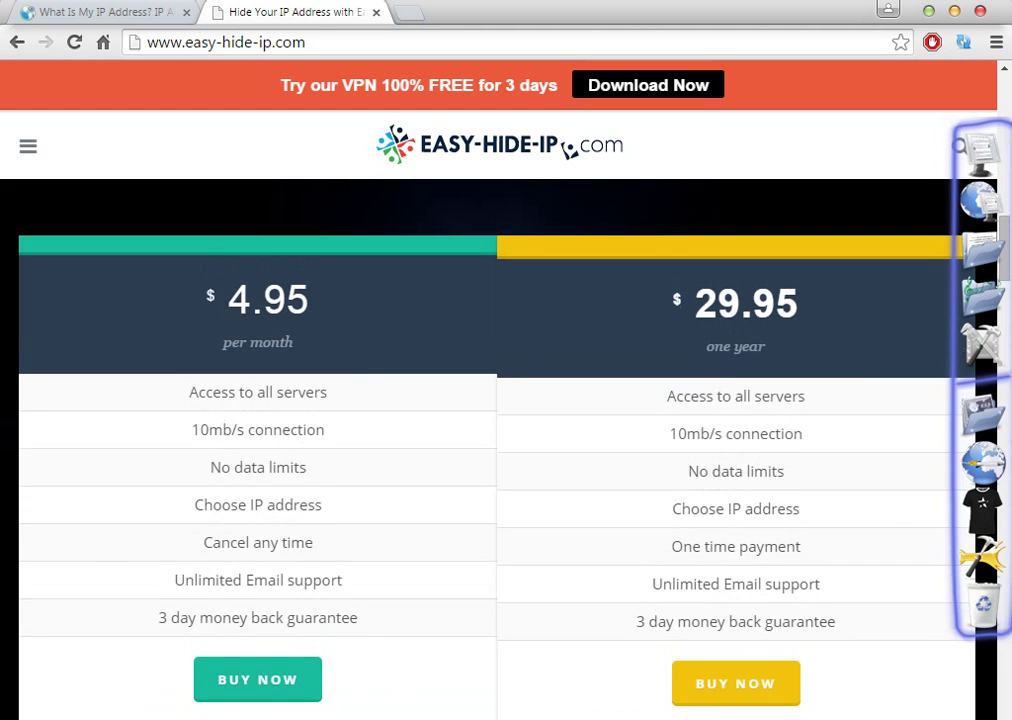
{"action": "scroll", "coordinate": [500, 400], "scroll_direction": "up", "scroll_amount": 5}
{"action": "scroll", "coordinate": [500, 400], "scroll_direction": "up", "scroll_amount": 5}
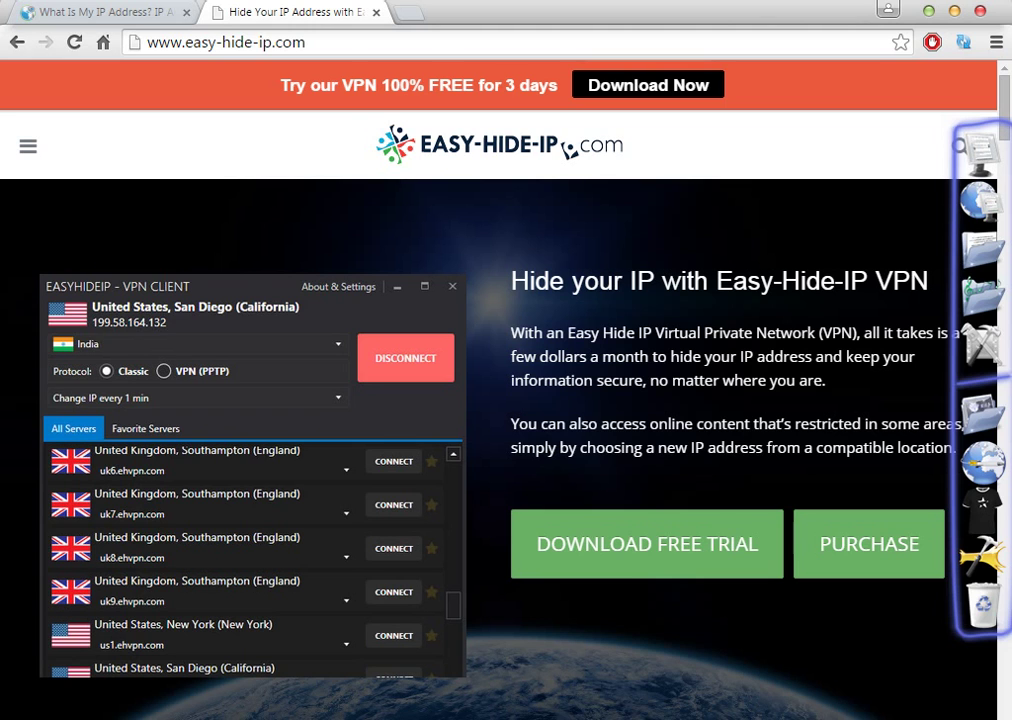
Step: Scroll down easy-hide-ip.com to the pricing tables and highlight the $4.95 monthly price
{"action": "scroll", "coordinate": [500, 400], "scroll_direction": "down", "scroll_amount": 3}
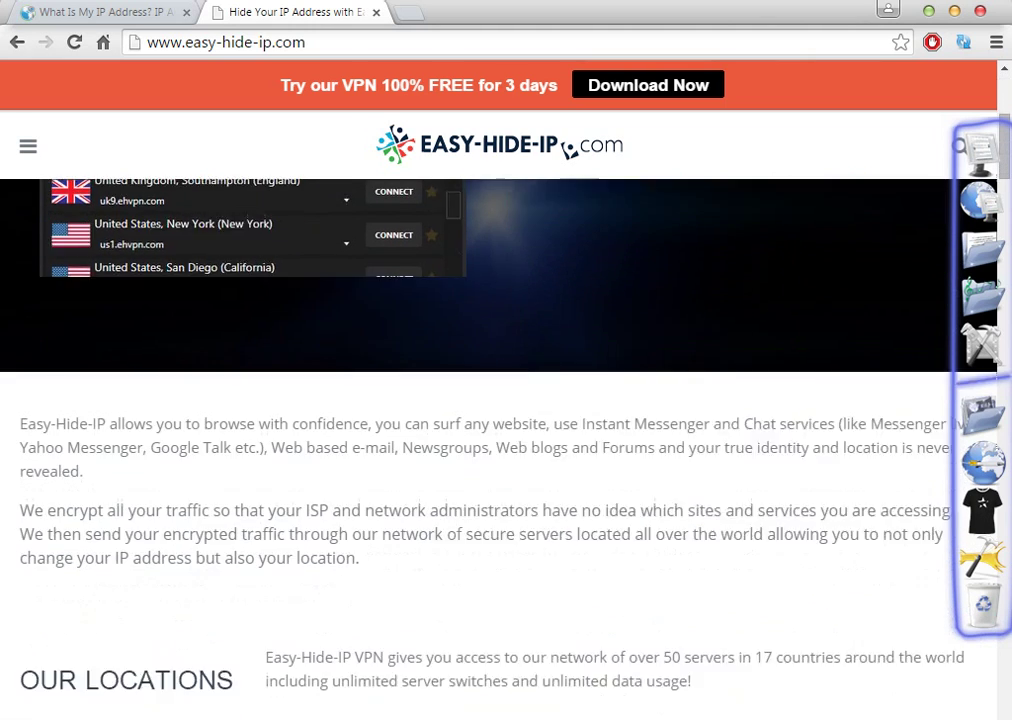
{"action": "scroll", "coordinate": [500, 450], "scroll_direction": "down", "scroll_amount": 2}
{"action": "scroll", "coordinate": [500, 450], "scroll_direction": "down", "scroll_amount": 3}
{"action": "scroll", "coordinate": [500, 450], "scroll_direction": "down", "scroll_amount": 2}
{"action": "scroll", "coordinate": [500, 450], "scroll_direction": "down", "scroll_amount": 3}
{"action": "scroll", "coordinate": [500, 400], "scroll_direction": "up", "scroll_amount": 5}
{"action": "scroll", "coordinate": [500, 400], "scroll_direction": "down", "scroll_amount": 1}
{"action": "scroll", "coordinate": [500, 400], "scroll_direction": "down", "scroll_amount": 2}
{"action": "scroll", "coordinate": [500, 400], "scroll_direction": "down", "scroll_amount": 3}
{"action": "scroll", "coordinate": [500, 400], "scroll_direction": "down", "scroll_amount": 1}
{"action": "left_click_drag", "start_coordinate": [228, 270], "coordinate": [309, 270]}
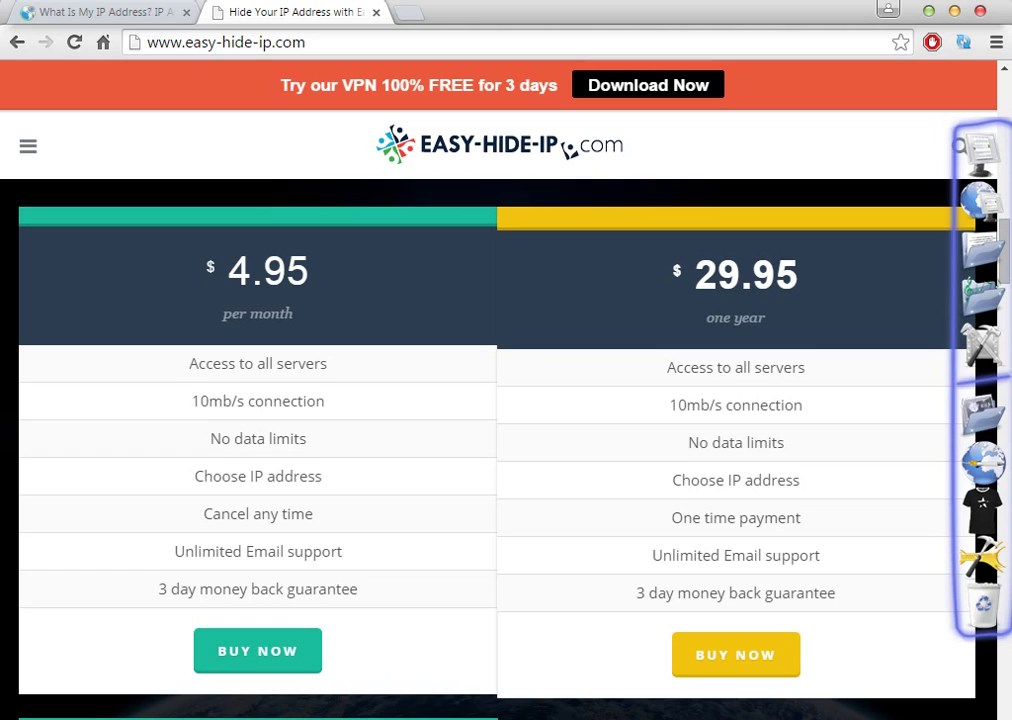
{"action": "left_click_drag", "start_coordinate": [672, 275], "coordinate": [800, 275]}
{"action": "left_click", "coordinate": [800, 275]}
{"action": "mouse_move", "coordinate": [695, 275]}
{"action": "left_mouse_down"}
{"action": "mouse_move", "coordinate": [798, 275]}
{"action": "mouse_move", "coordinate": [694, 275]}
{"action": "left_mouse_up"}
{"action": "left_click", "coordinate": [575, 213]}
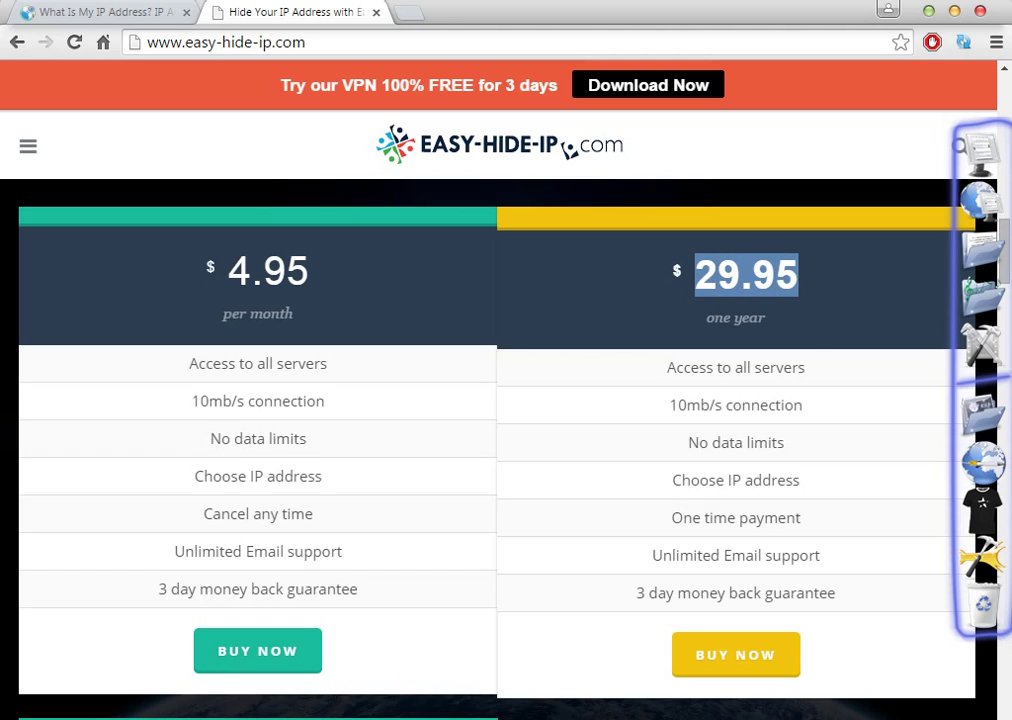
{"action": "left_click", "coordinate": [575, 213]}
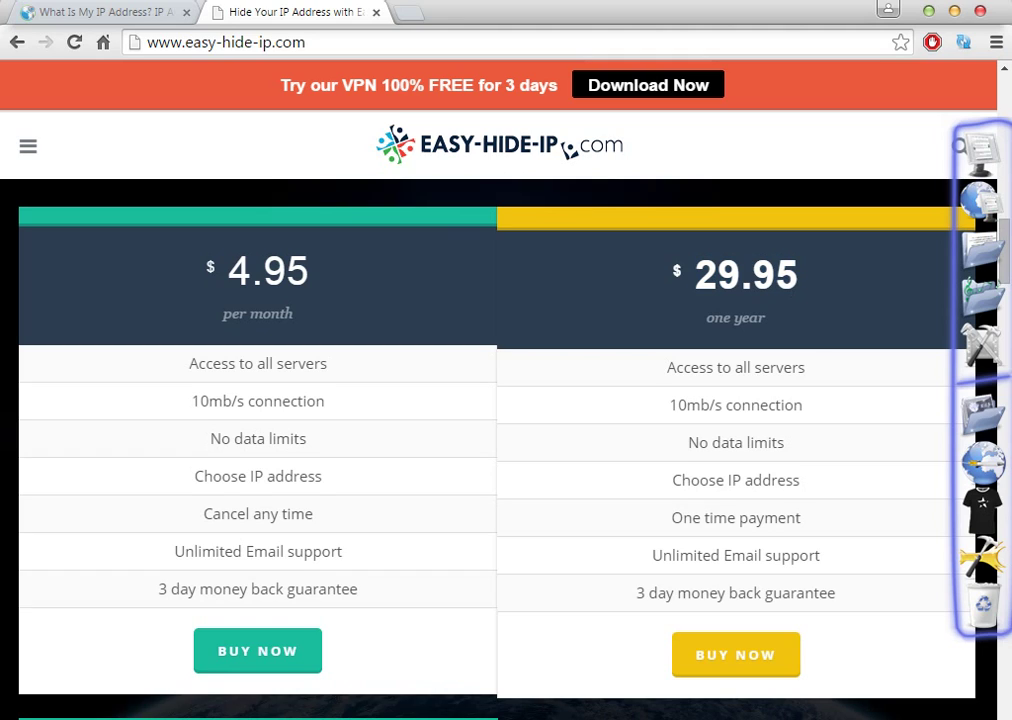
{"action": "scroll", "coordinate": [500, 400], "scroll_direction": "down", "scroll_amount": 1}
{"action": "scroll", "coordinate": [500, 400], "scroll_direction": "down", "scroll_amount": 2}
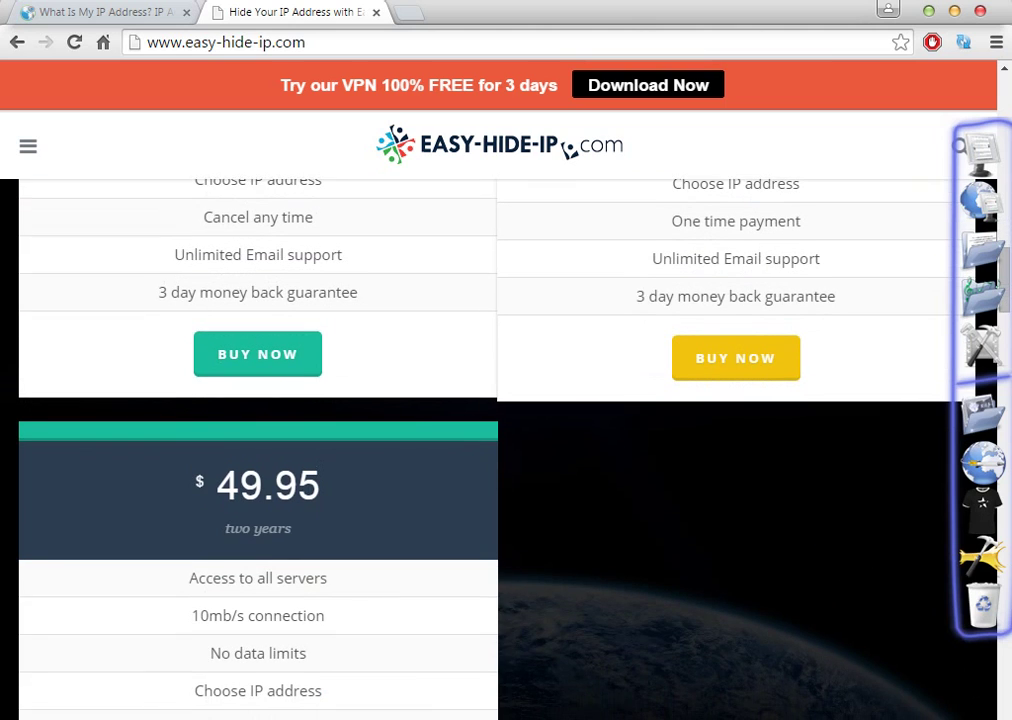
{"action": "scroll", "coordinate": [500, 400], "scroll_direction": "up", "scroll_amount": 1}
{"action": "scroll", "coordinate": [500, 400], "scroll_direction": "up", "scroll_amount": 2}
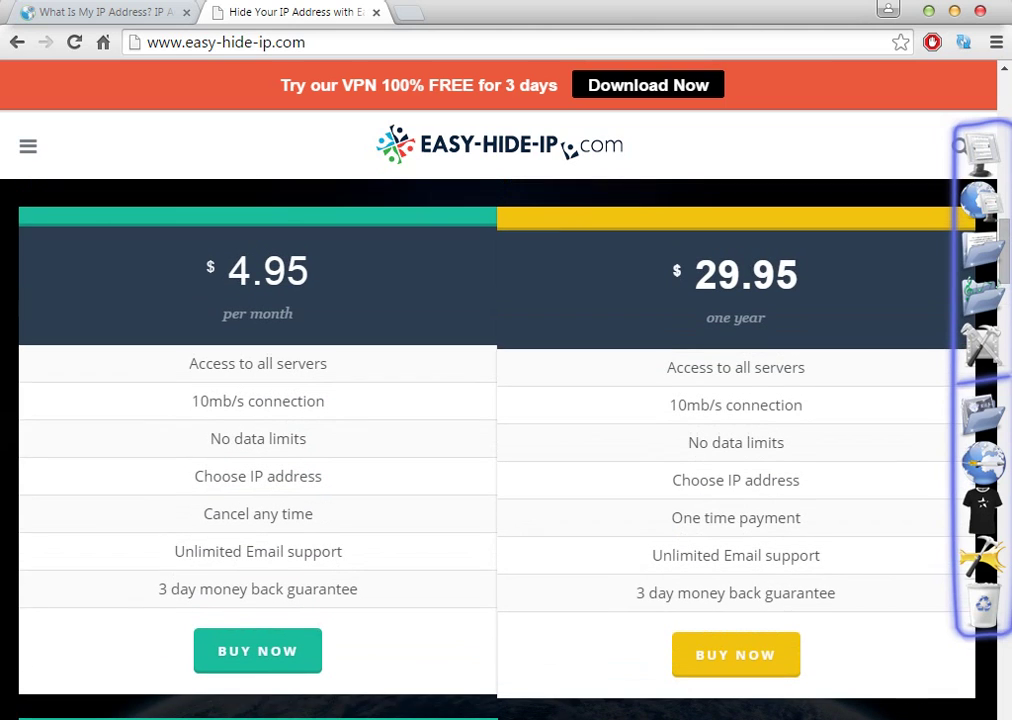
{"action": "scroll", "coordinate": [500, 400], "scroll_direction": "down", "scroll_amount": 3}
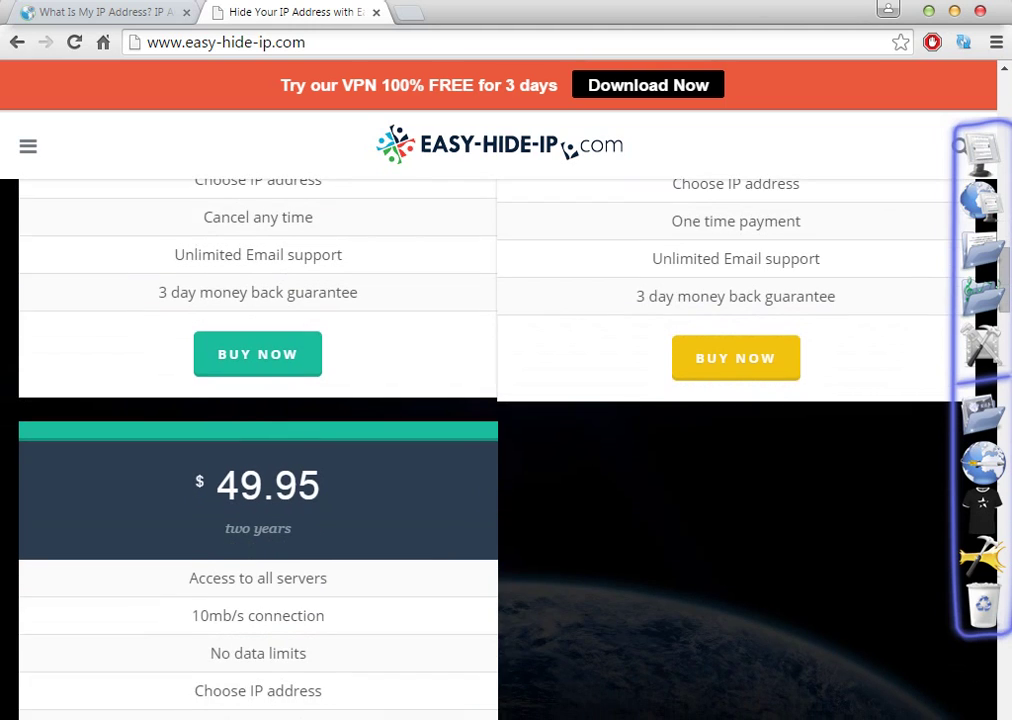
{"action": "scroll", "coordinate": [500, 400], "scroll_direction": "down", "scroll_amount": 2}
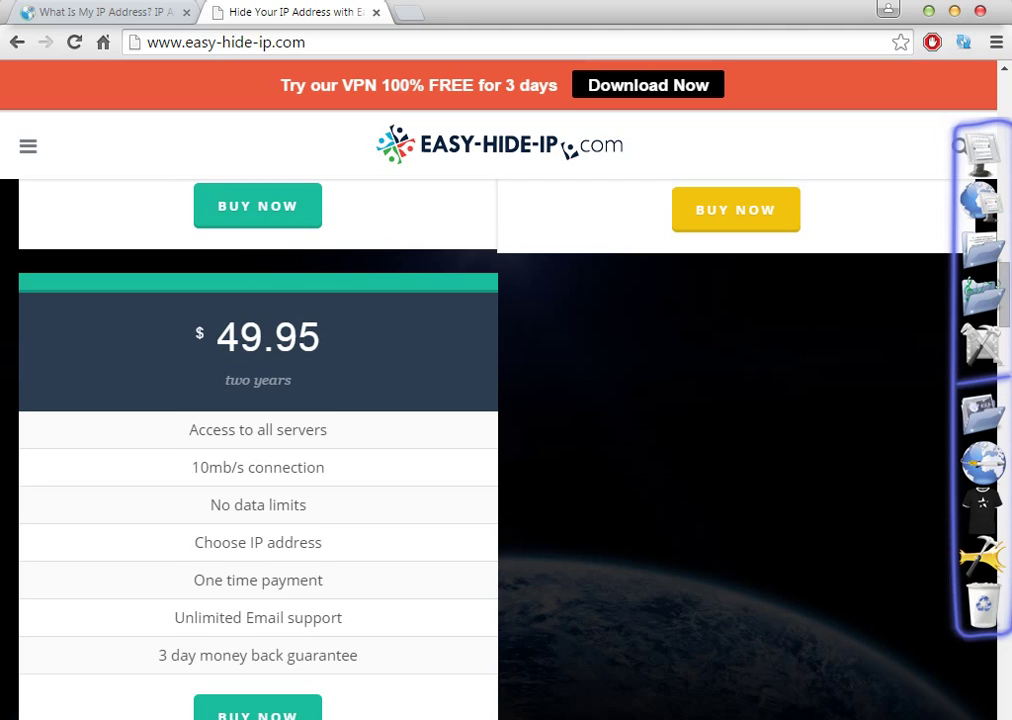
{"action": "scroll", "coordinate": [500, 400], "scroll_direction": "up", "scroll_amount": 5}
{"action": "scroll", "coordinate": [500, 400], "scroll_direction": "up", "scroll_amount": 3}
{"action": "scroll", "coordinate": [500, 400], "scroll_direction": "up", "scroll_amount": 4}
{"action": "scroll", "coordinate": [500, 400], "scroll_direction": "up", "scroll_amount": 3}
{"action": "scroll", "coordinate": [500, 400], "scroll_direction": "up", "scroll_amount": 4}
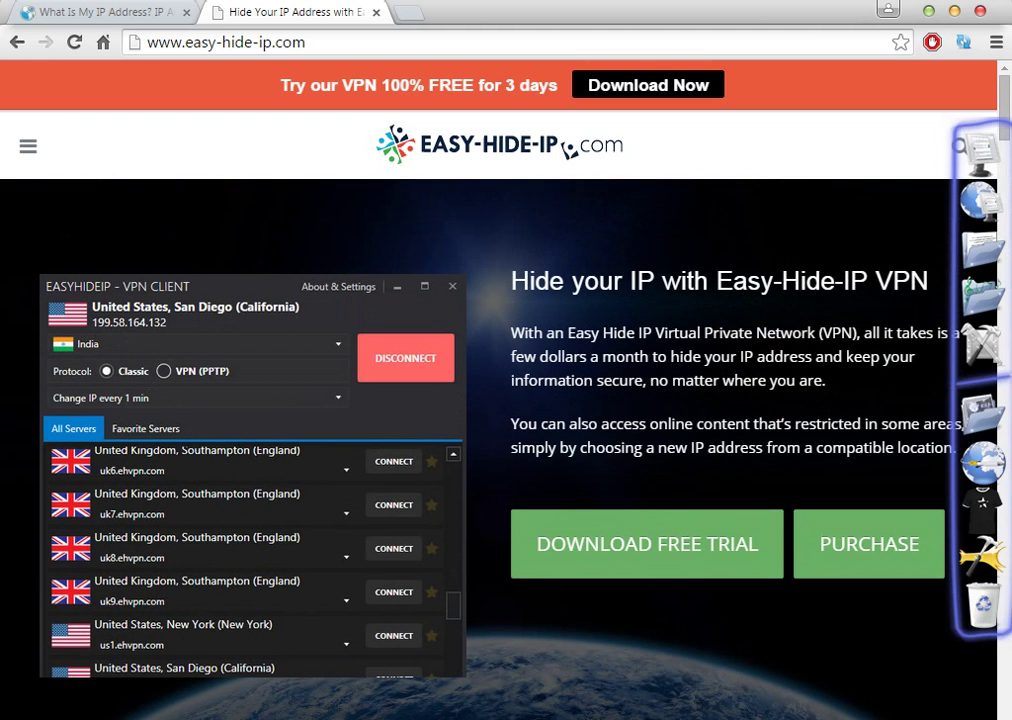